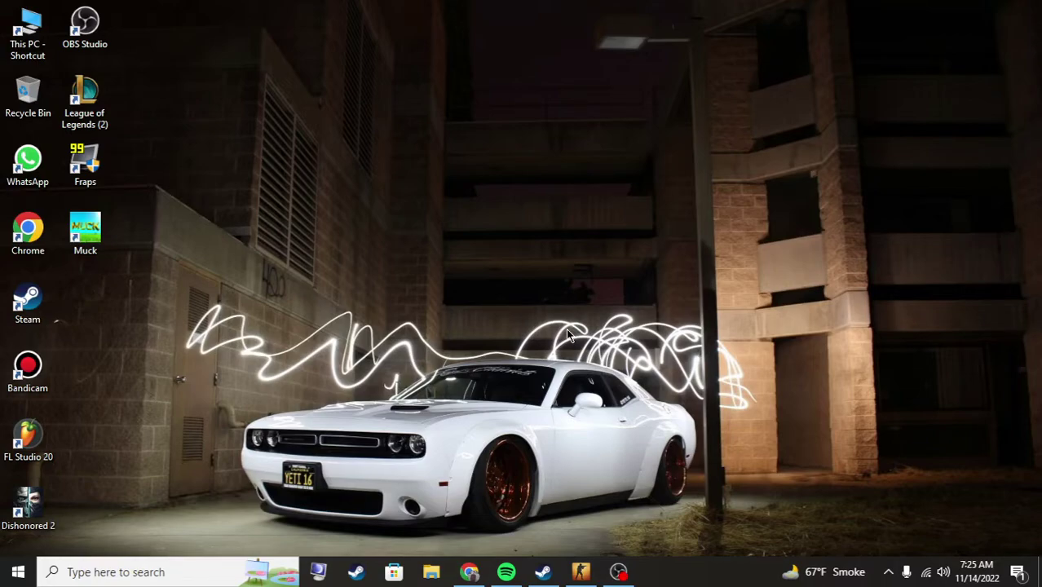
- In Chrome, search Google for "microsoft download center" and open the Microsoft Download Centre: Windows, Office & more result
left_click(471, 571)
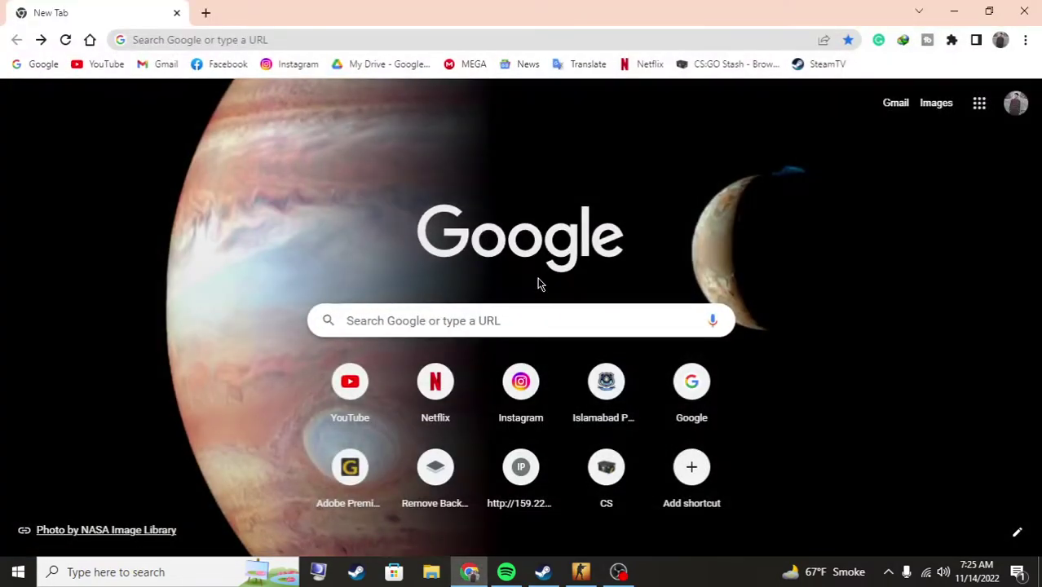
left_click(290, 39)
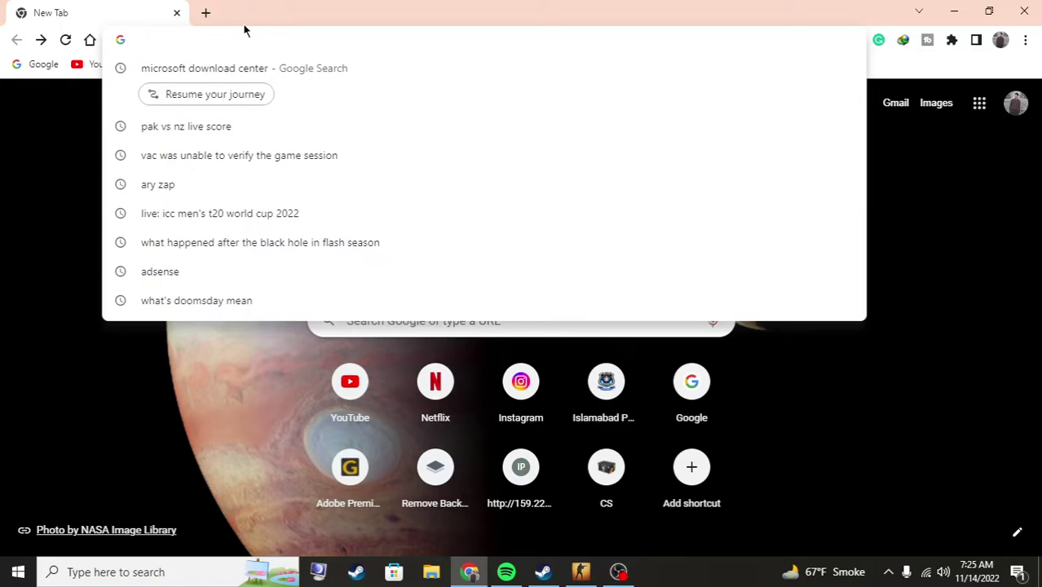
type("micor")
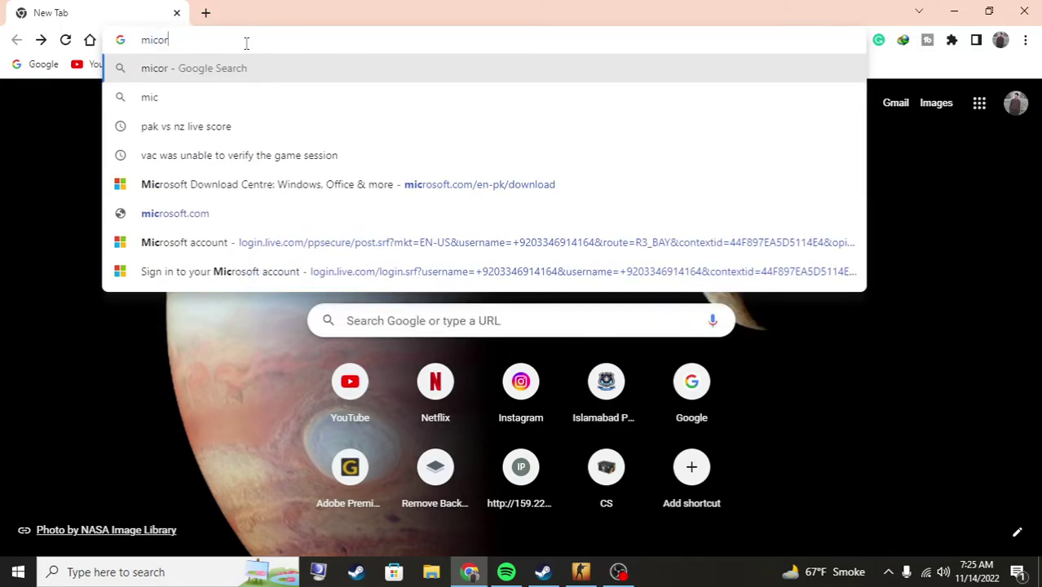
key("BackSpace")
key("Down")
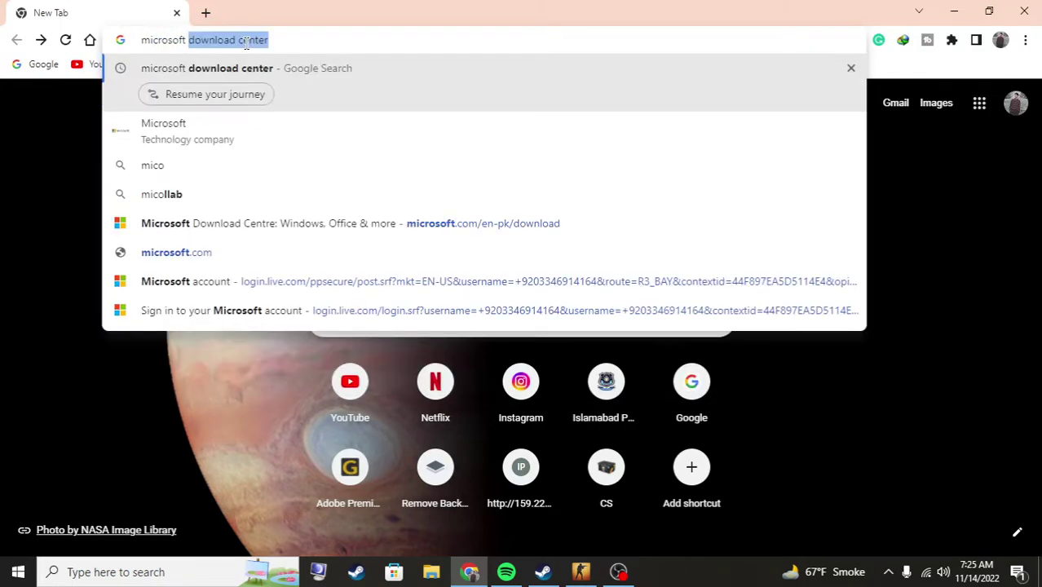
left_click(269, 69)
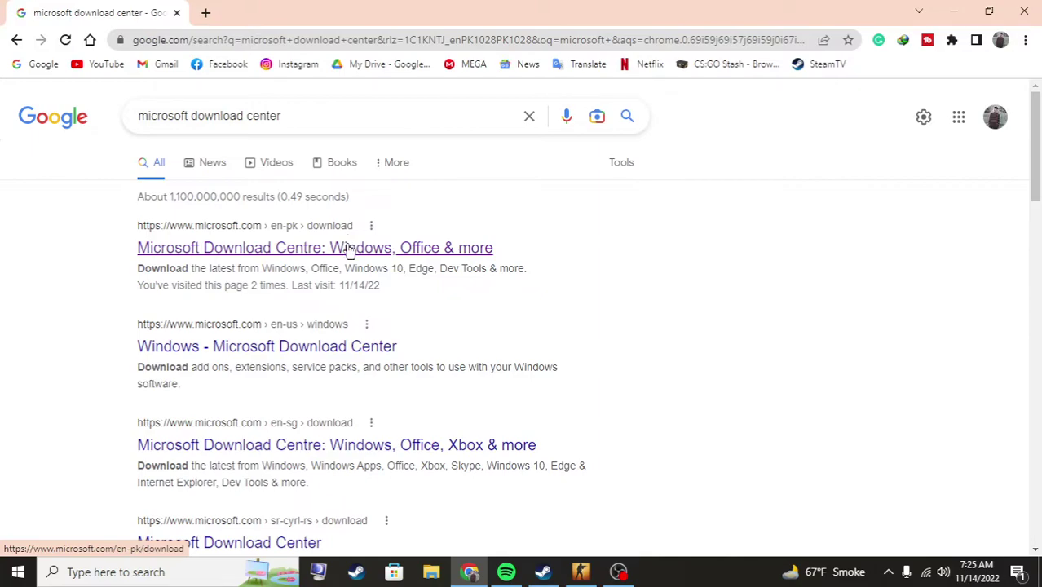
left_click(273, 244)
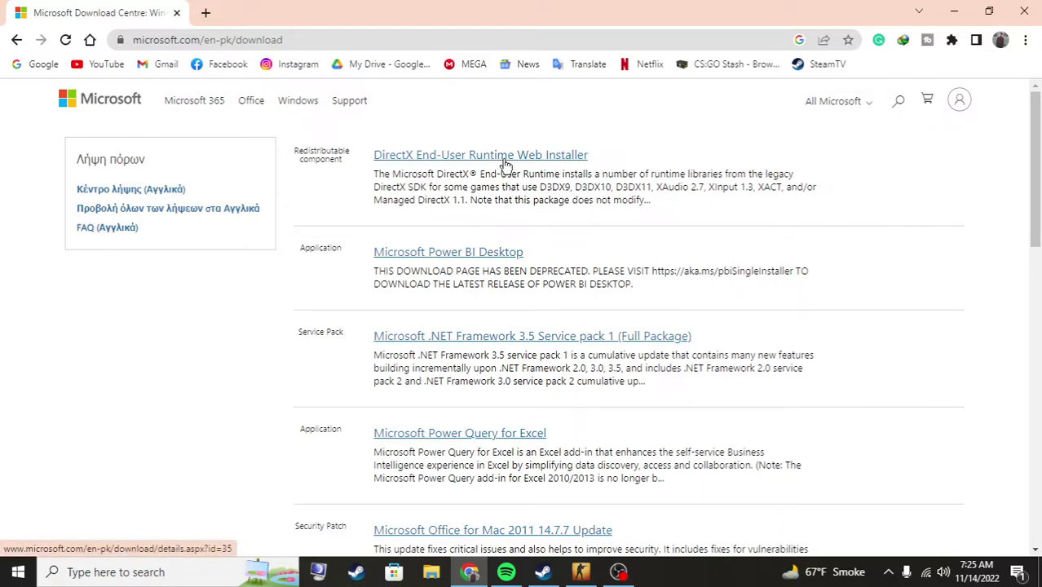
left_click(897, 100)
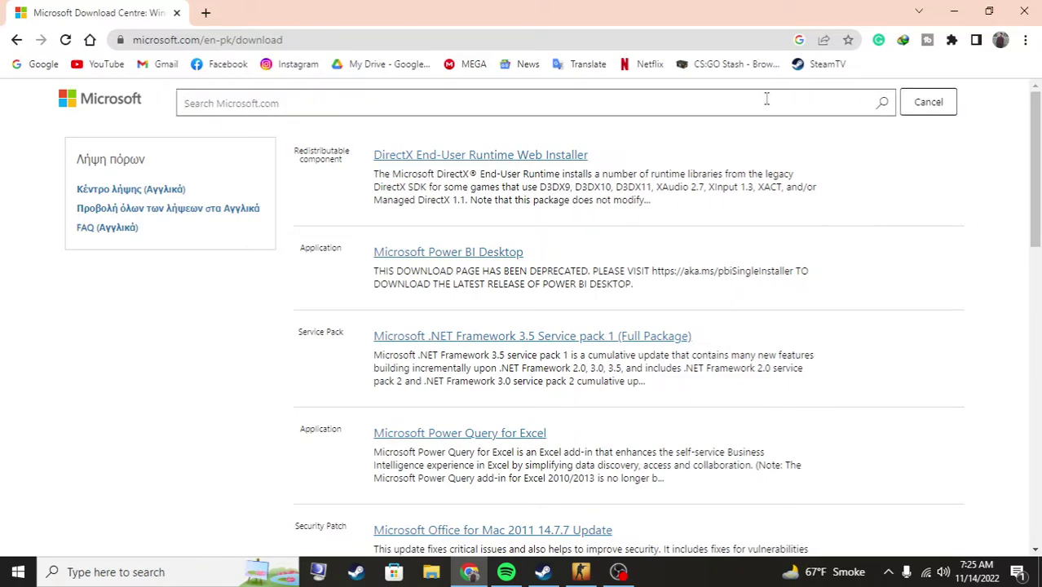
type("dire")
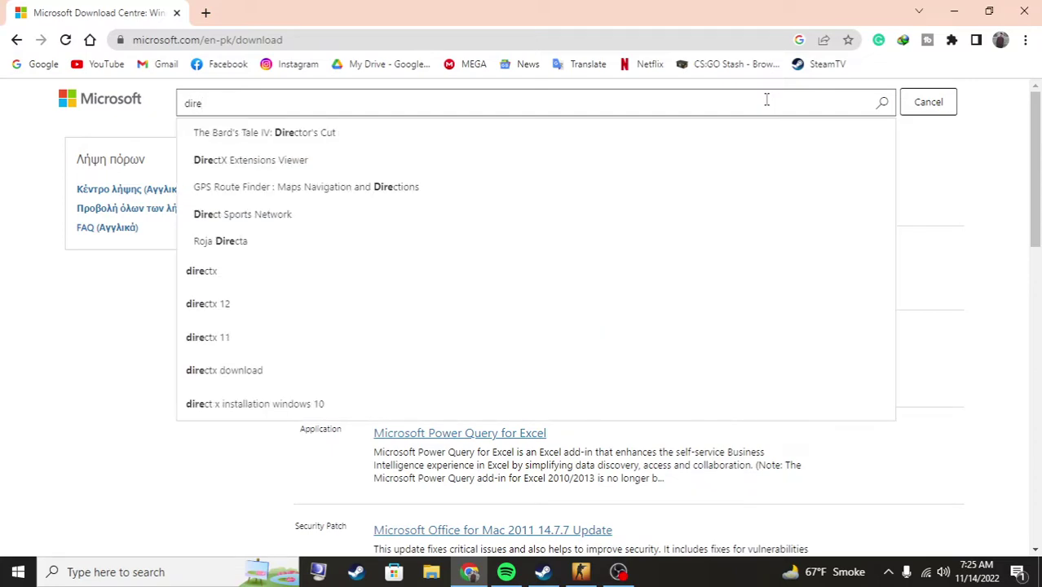
type("ct x")
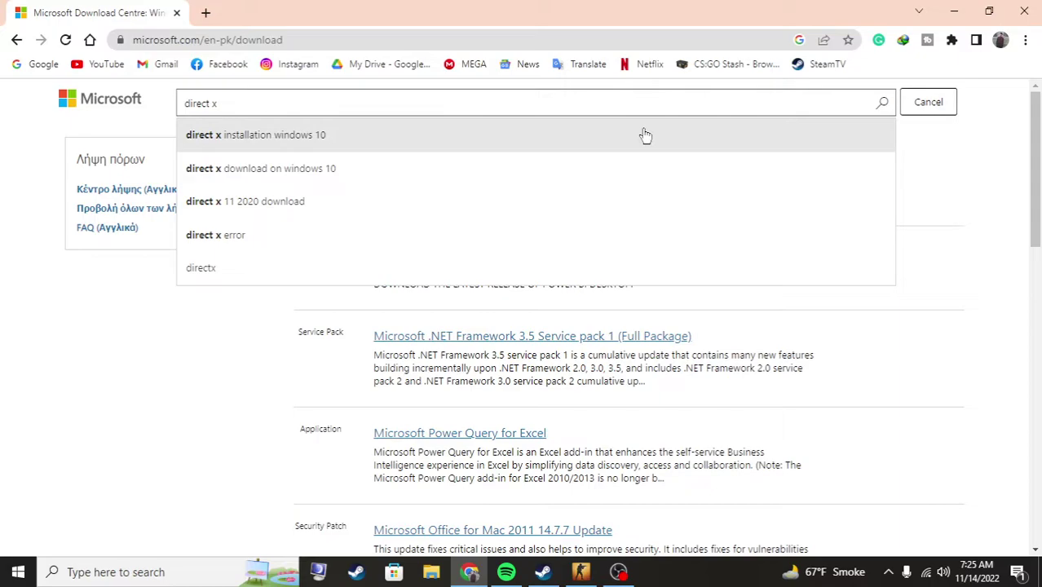
scroll(1033, 284, "down", 5)
scroll(619, 212, "up", 5)
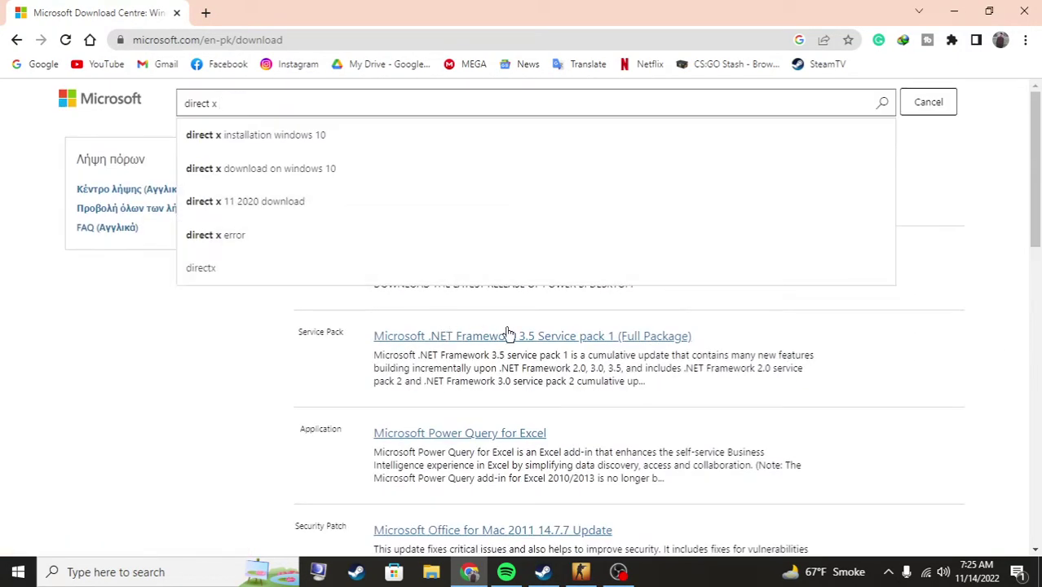
key("Escape")
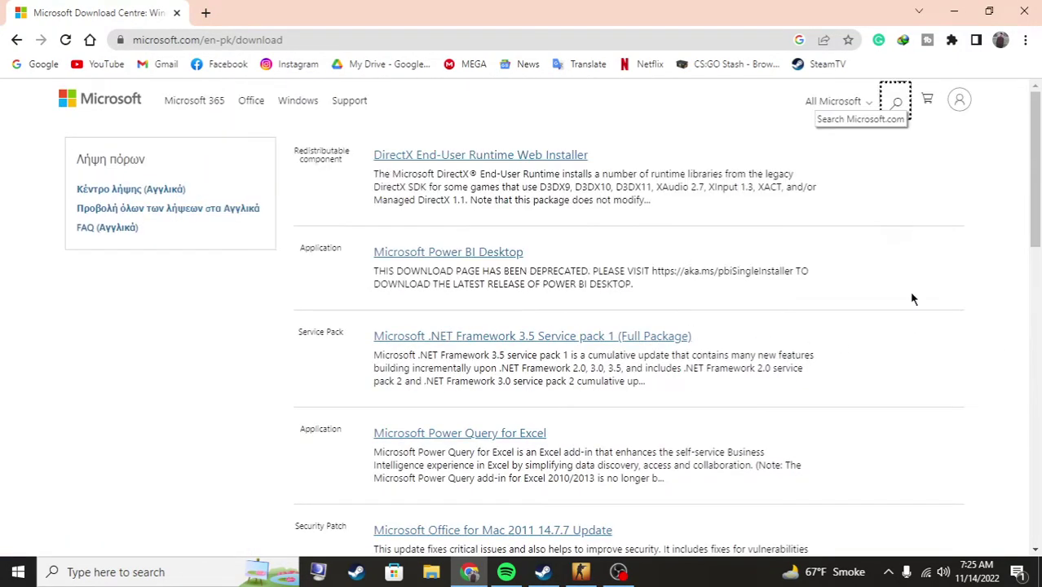
- Open the DirectX End-User Runtime Web Installer page and download the English installer
left_click(493, 162)
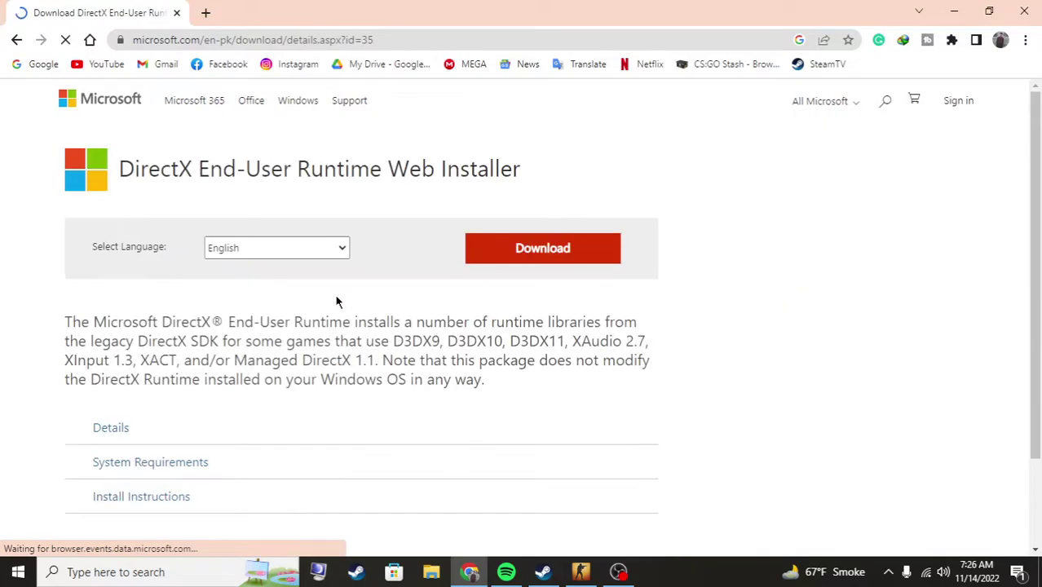
scroll(318, 282, "down", 7)
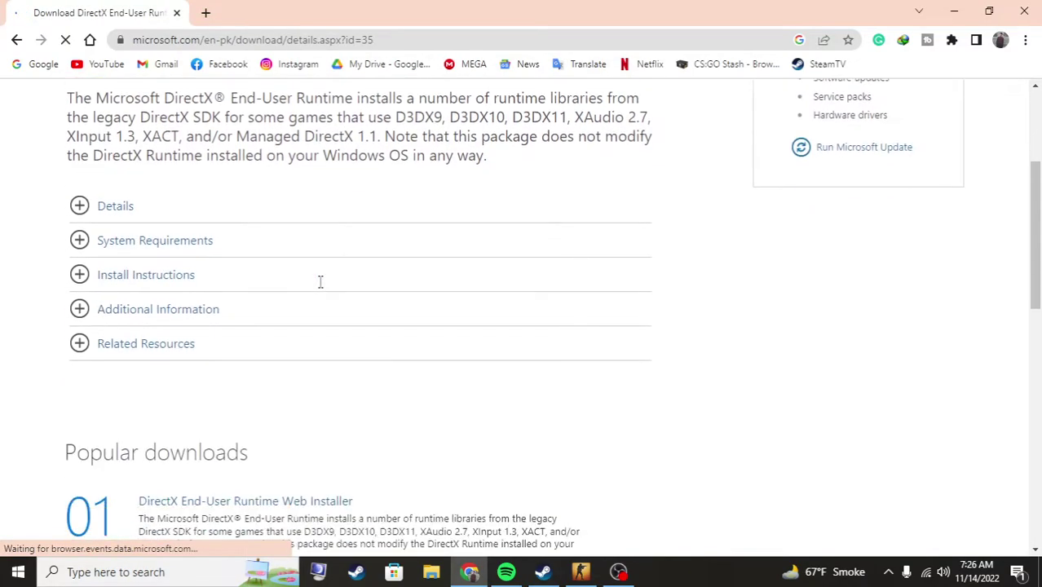
scroll(432, 319, "up", 7)
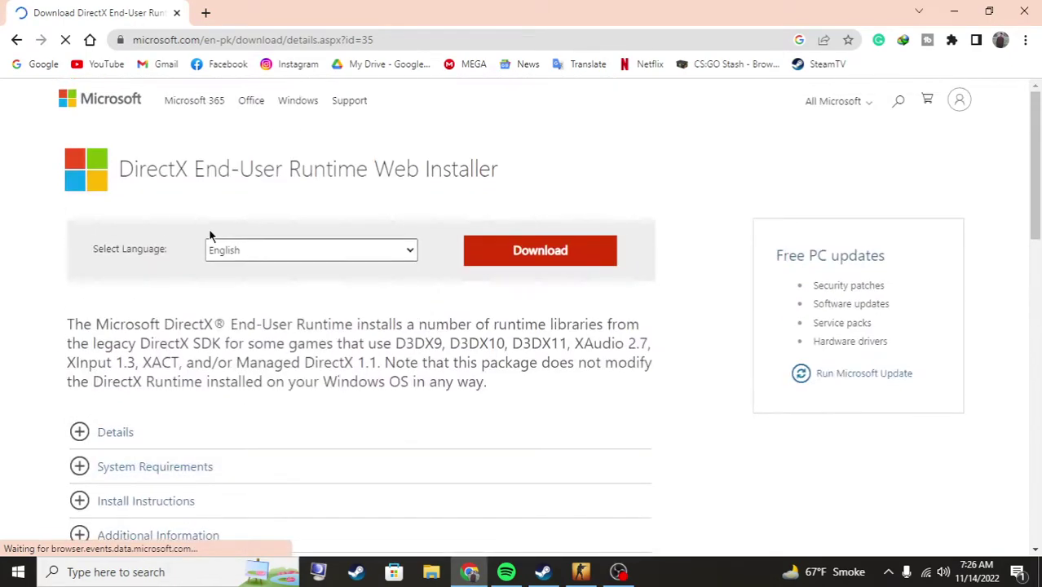
left_click(584, 259)
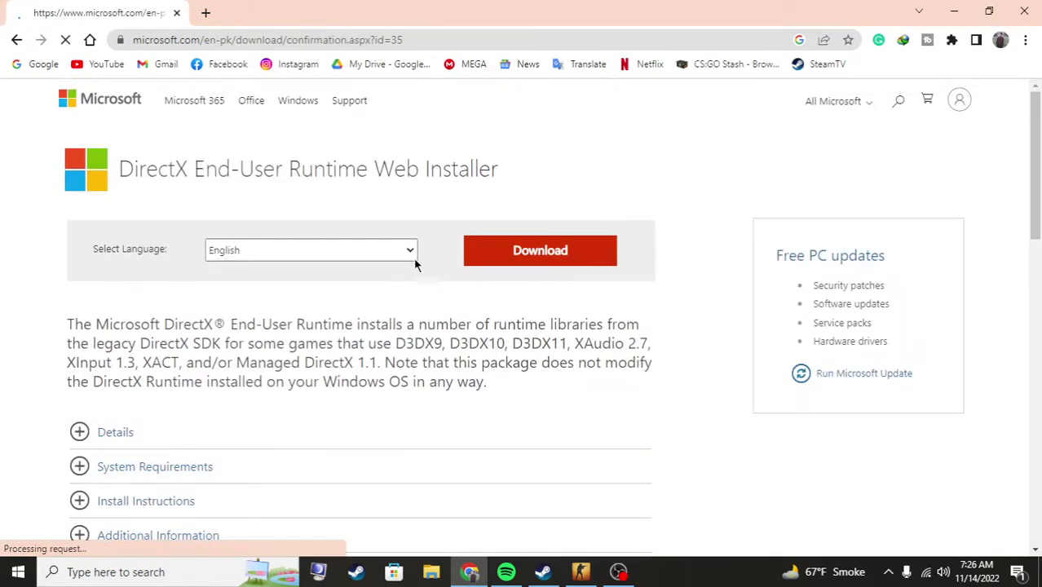
scroll(274, 300, "down", 9)
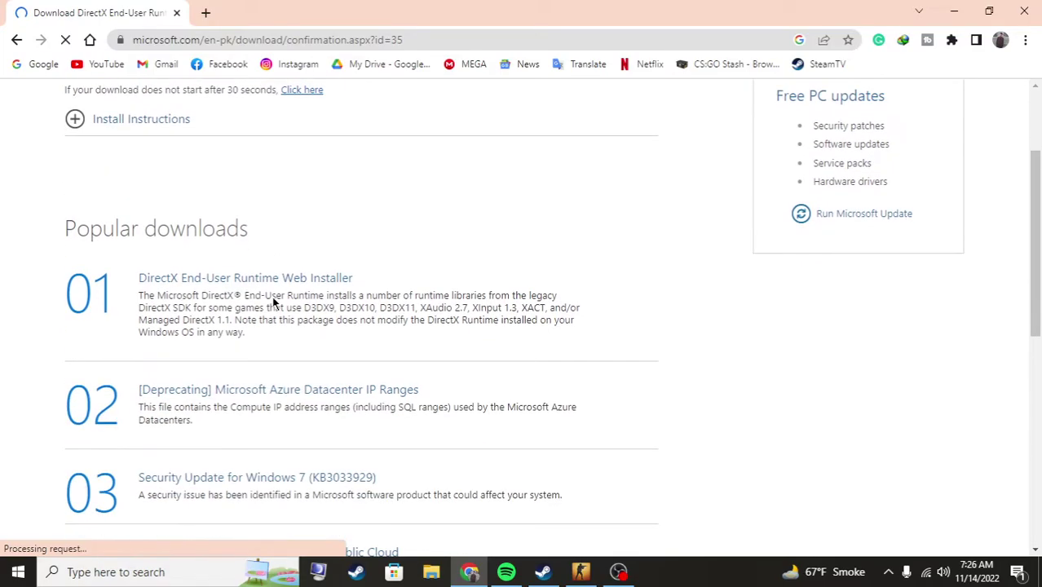
scroll(416, 326, "up", 9)
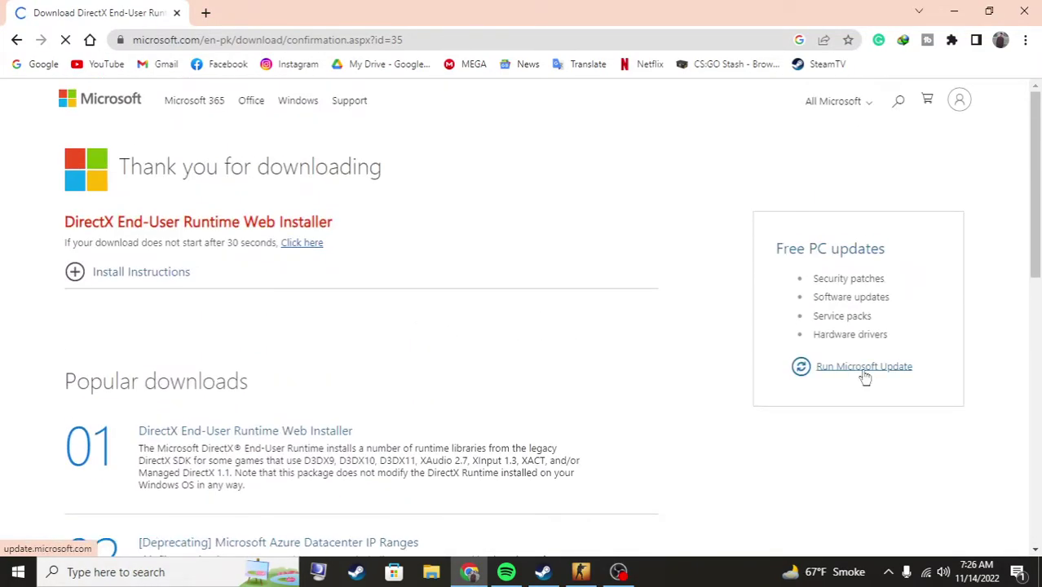
left_click(308, 245)
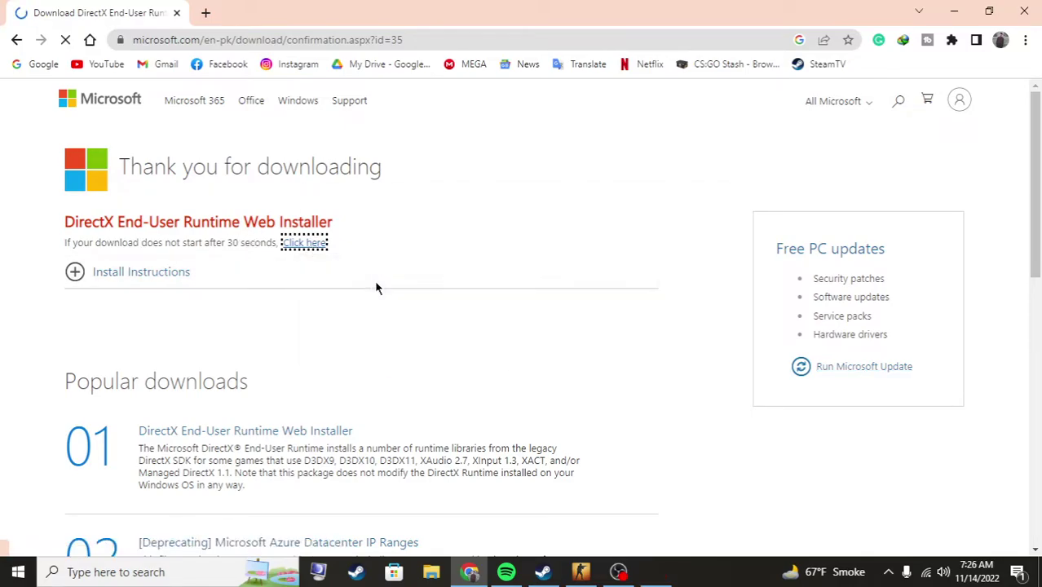
left_click(516, 353)
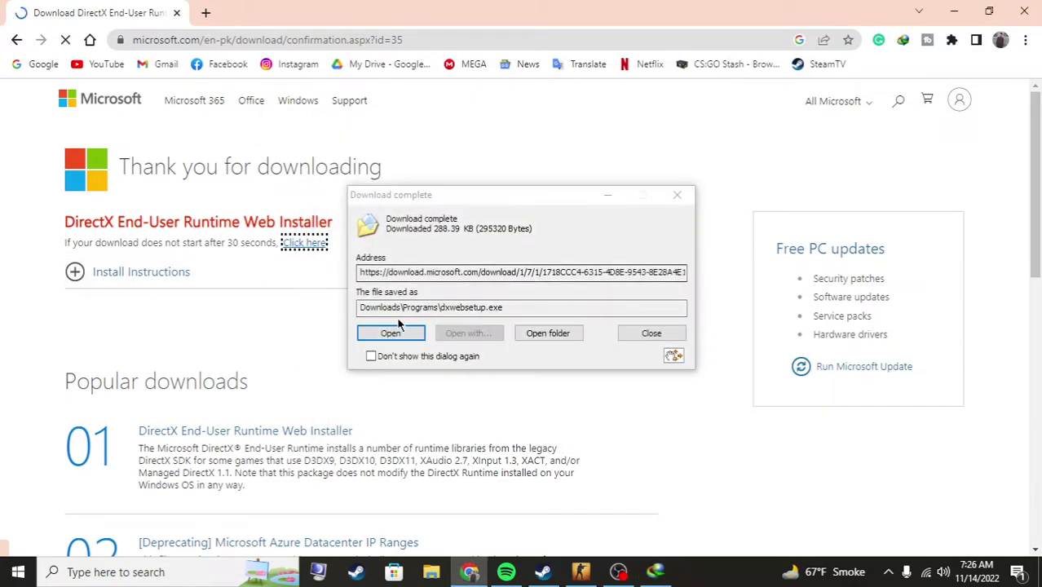
- Run the downloaded dxwebsetup.exe, accepting the license agreement and declining the Bing Bar installation
left_click(418, 334)
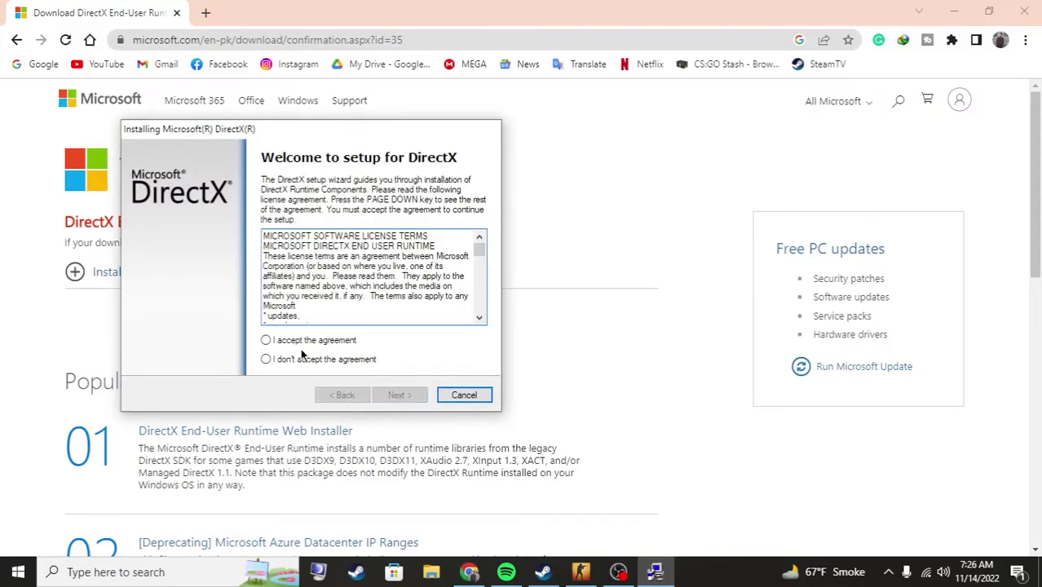
left_click(282, 342)
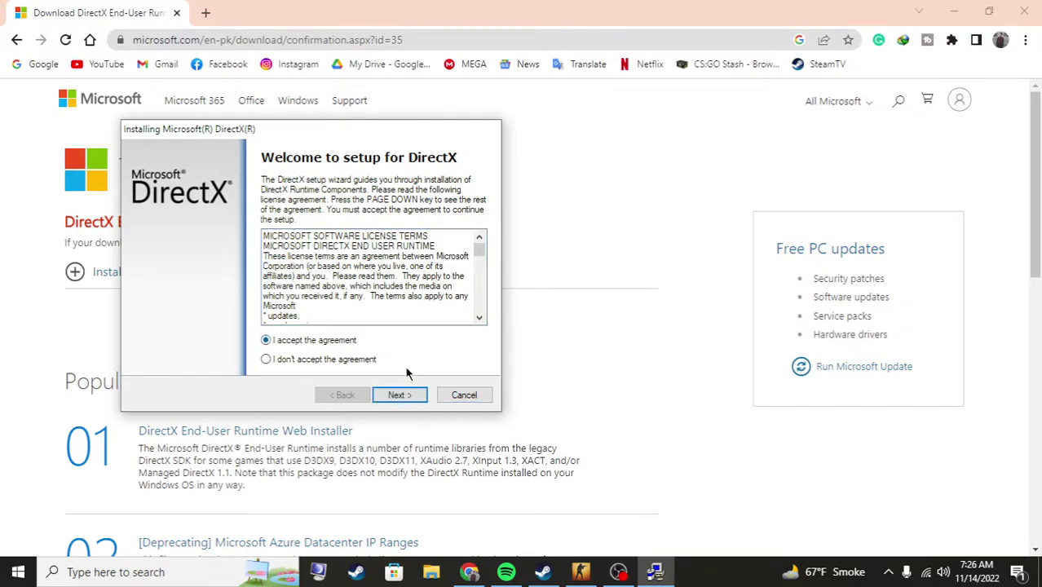
left_click(398, 395)
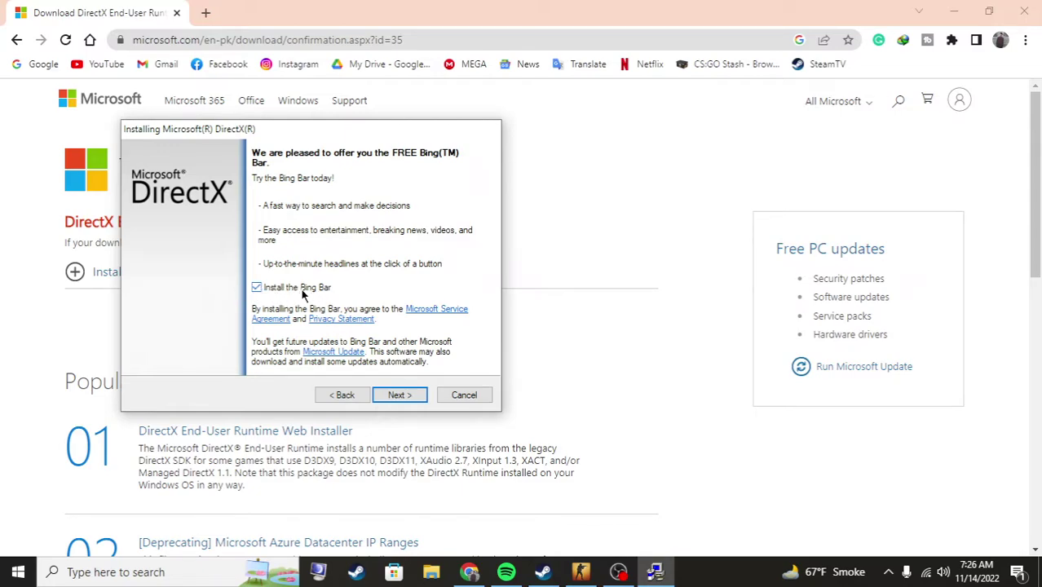
left_click(256, 289)
key("Return")
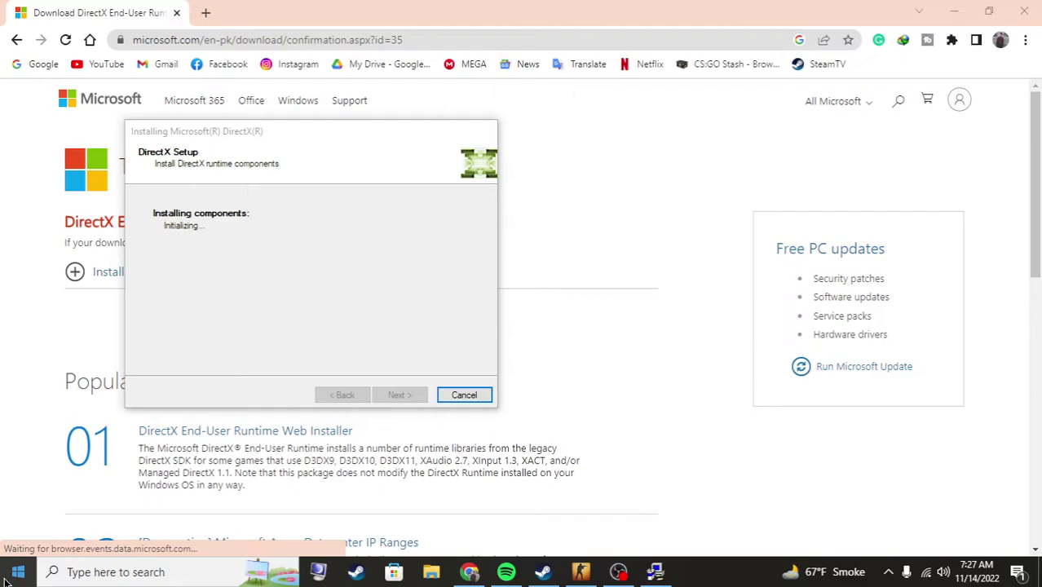
- Run dxdiag from the desktop to check the installed DirectX version, and exit the DirectX Diagnostic Tool
key("super+d")
right_click(18, 570)
left_click(49, 501)
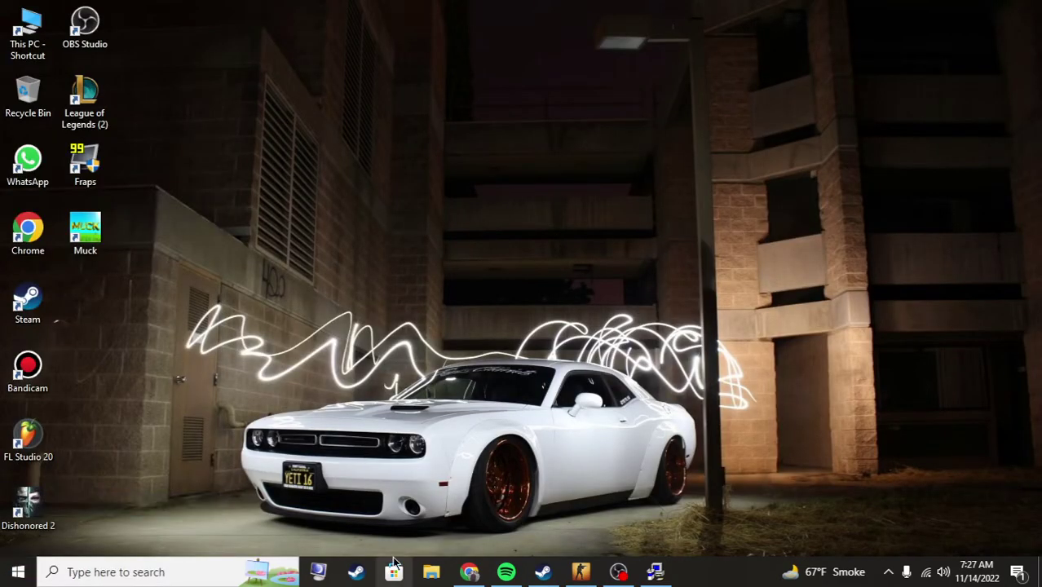
left_click(297, 475)
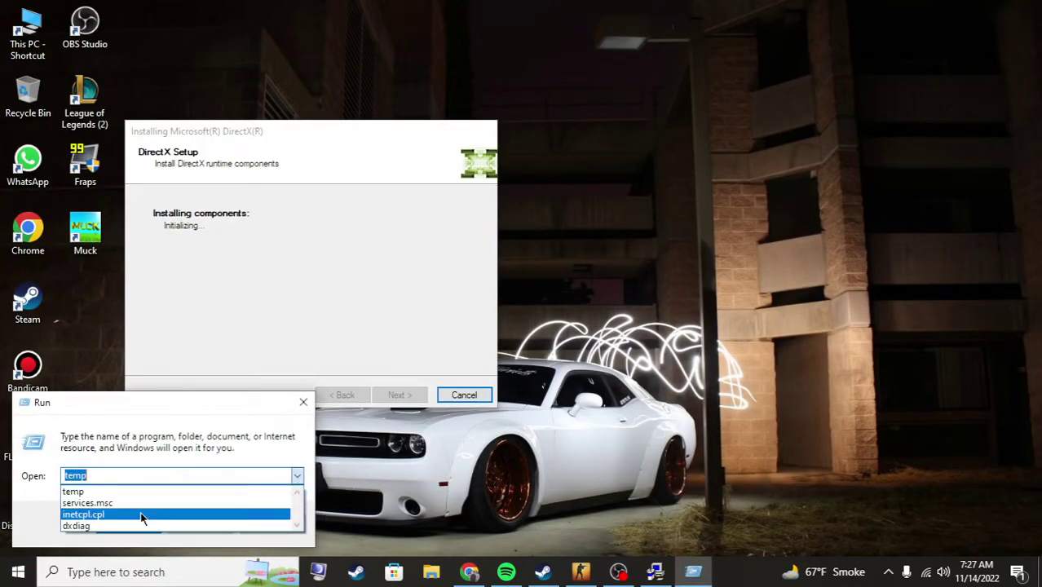
left_click(140, 524)
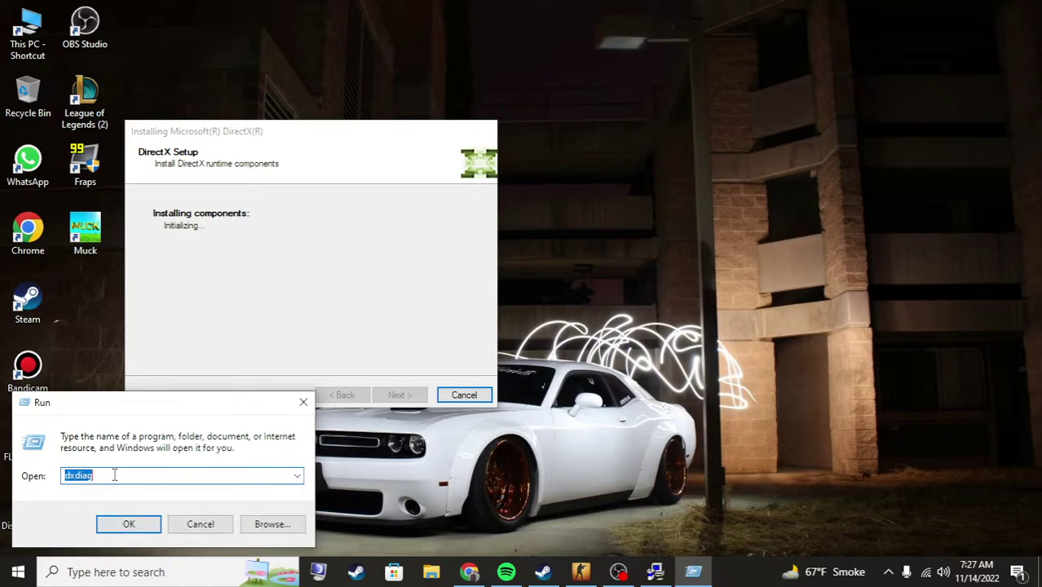
left_click(97, 477)
left_click(144, 524)
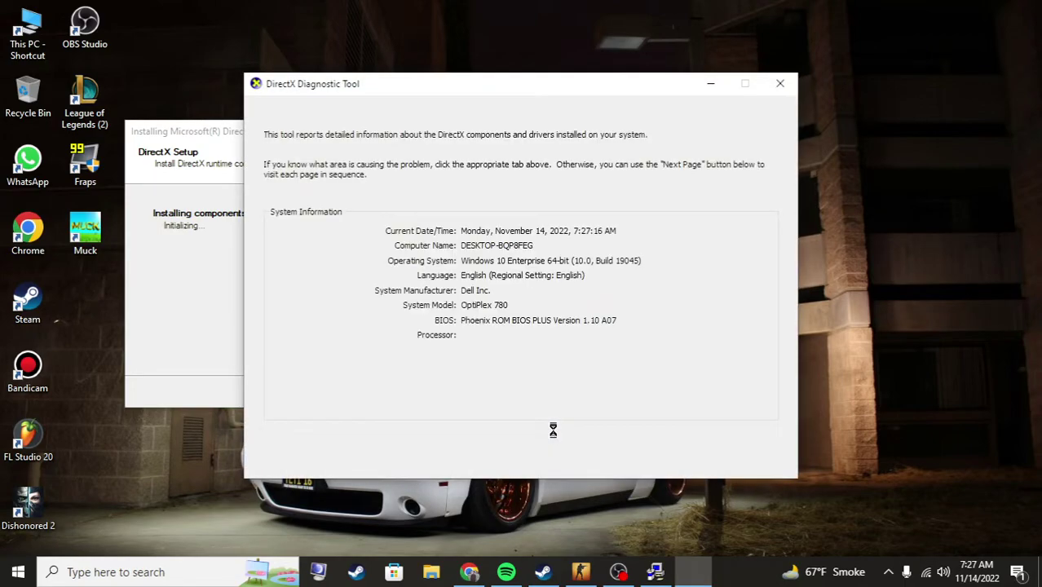
left_click_drag(432, 82, 433, 46)
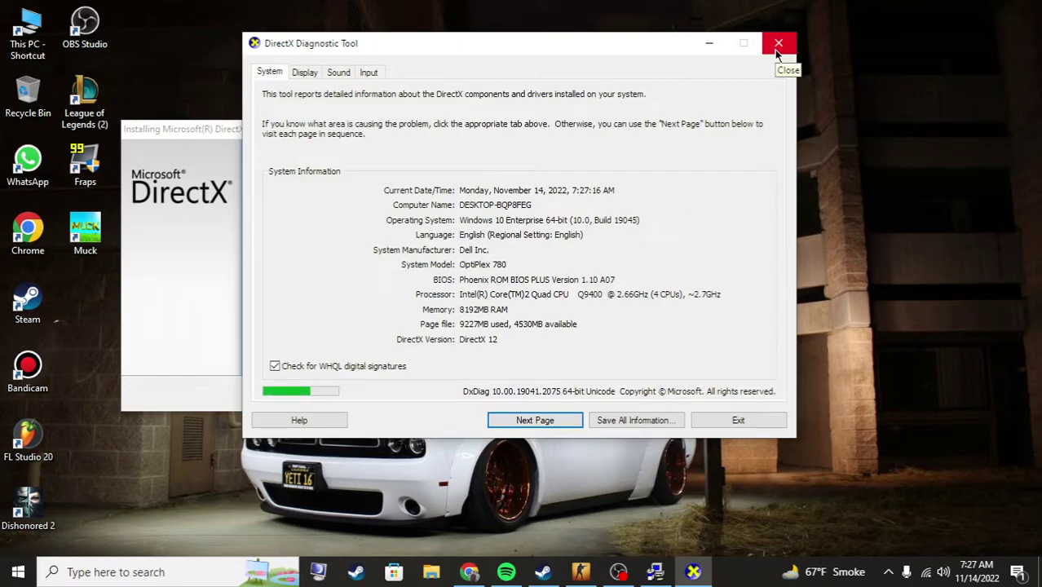
left_click(738, 420)
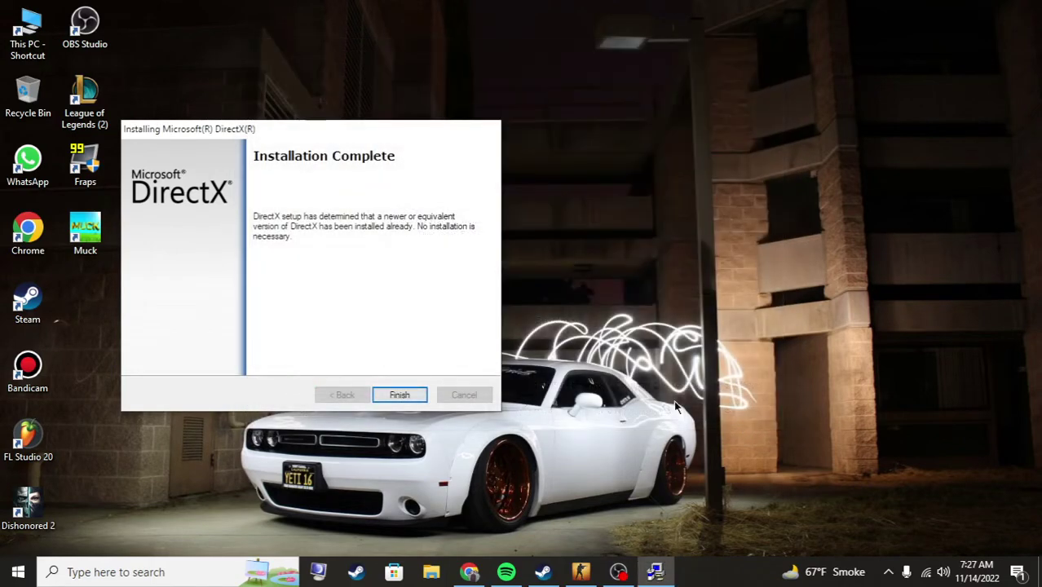